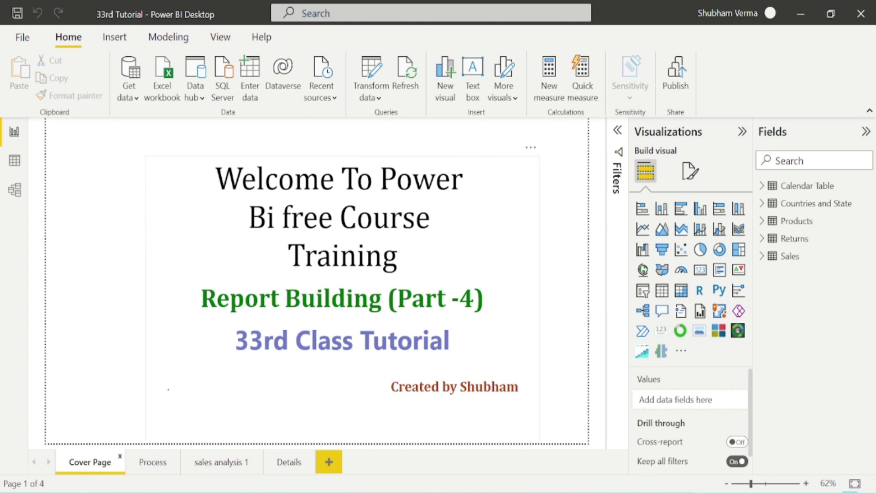
# Look through the sales analysis 1 and Details pages and add a new blank report page.
pyautogui.click(219, 468)
pyautogui.click(292, 466)
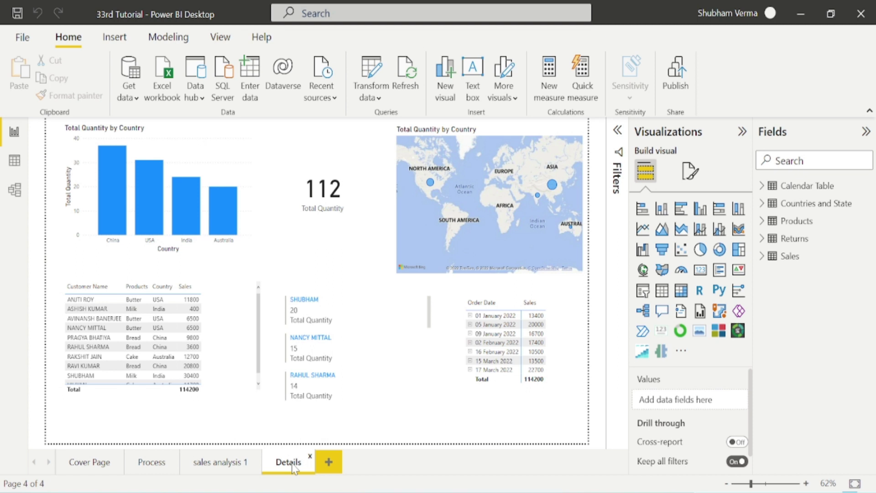
pyautogui.click(328, 462)
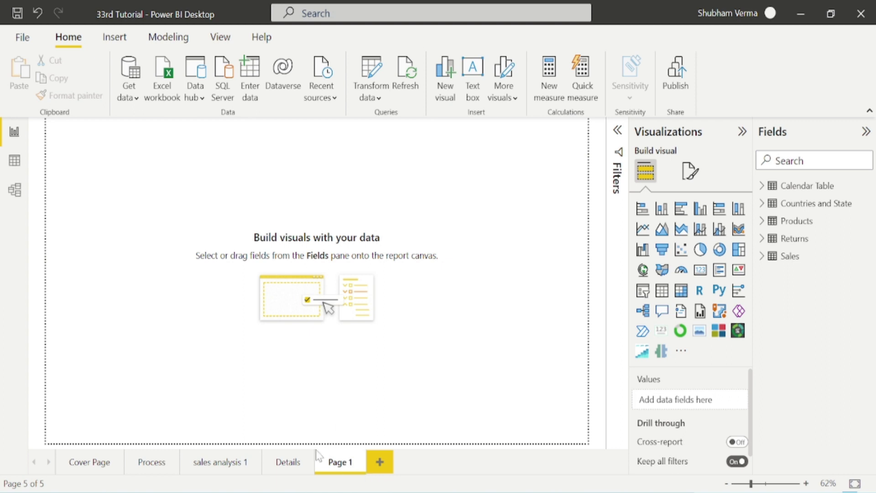
# Create a new measure in the Sales table and name it Parallel Period.
pyautogui.rightClick(785, 256)
pyautogui.click(805, 7)
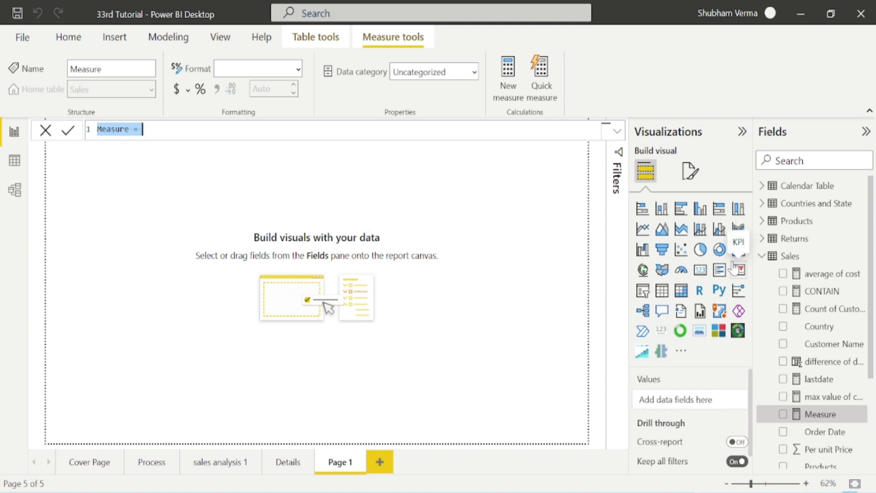
pyautogui.write('Paralle')
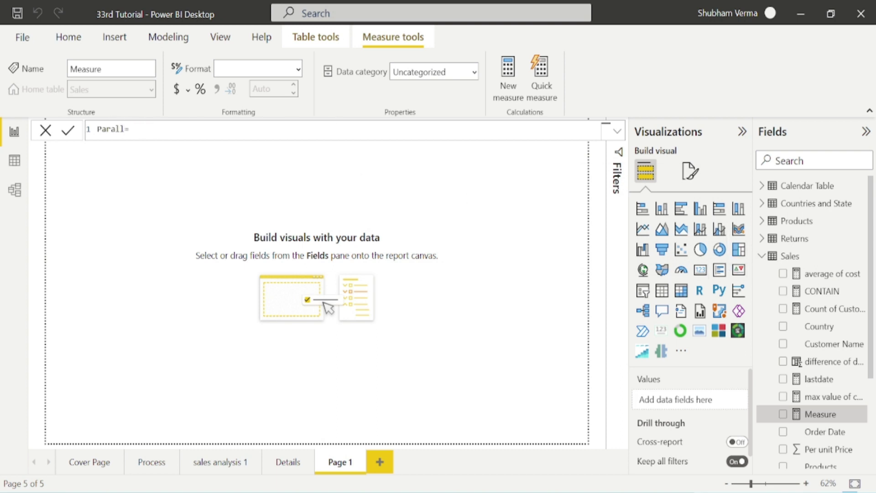
pyautogui.write('l')
pyautogui.write(' Per')
pyautogui.write('iod')
# Begin the Parallel Period formula with CALCULATE, using the [total sales] measure as its expression.
pyautogui.write('cal')
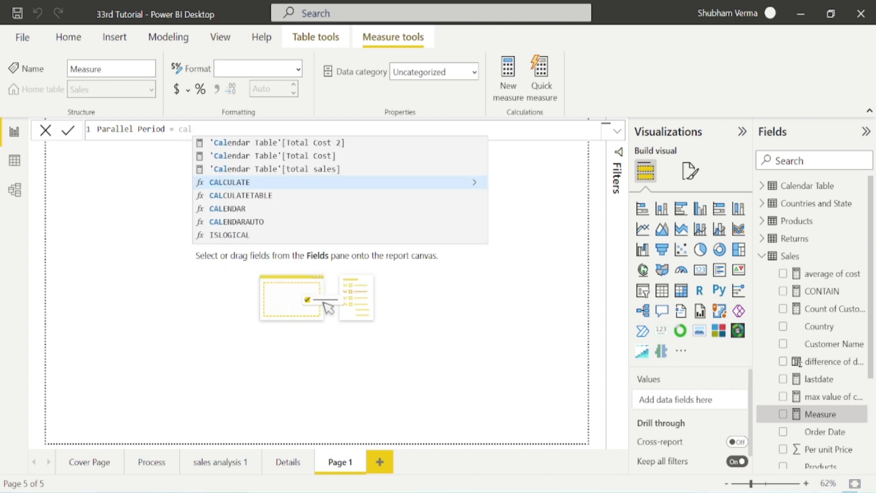
pyautogui.press('Tab')
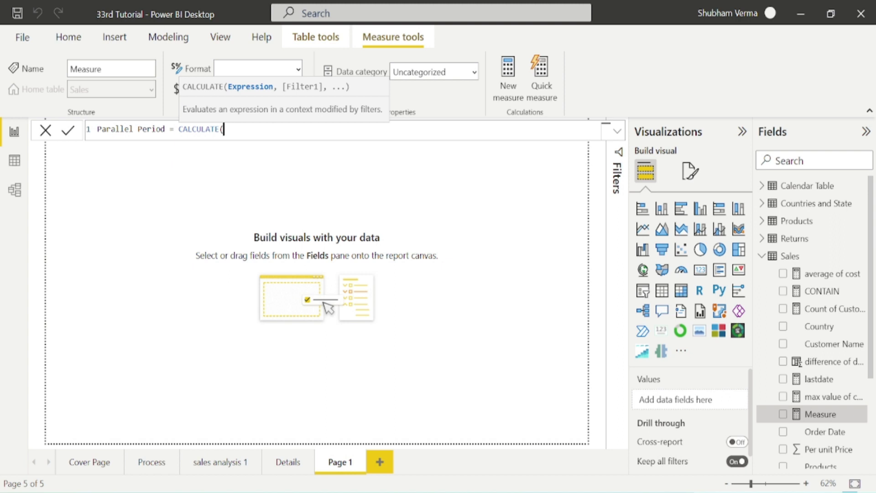
pyautogui.write('Sa')
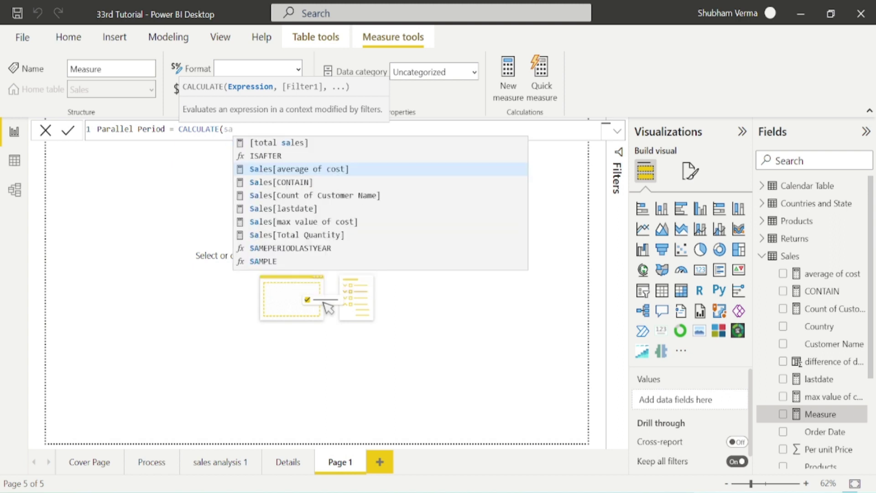
pyautogui.press('Up')
pyautogui.press('Up')
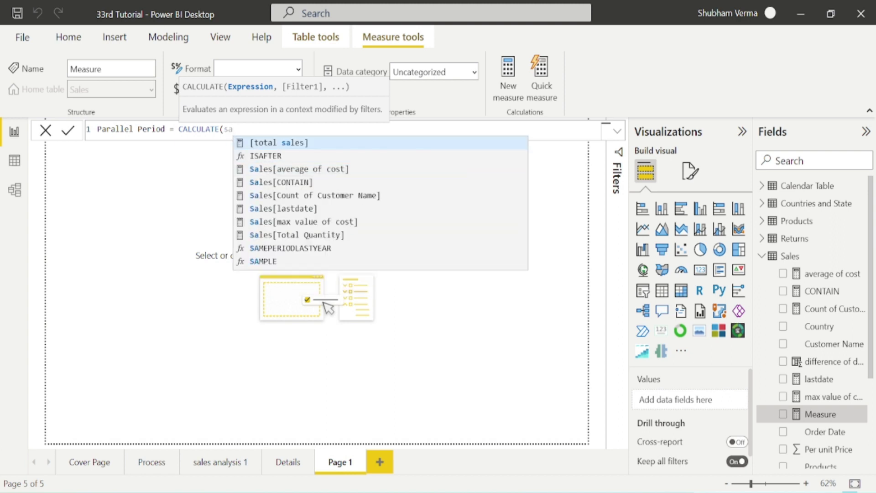
pyautogui.press('Tab')
pyautogui.write(',')
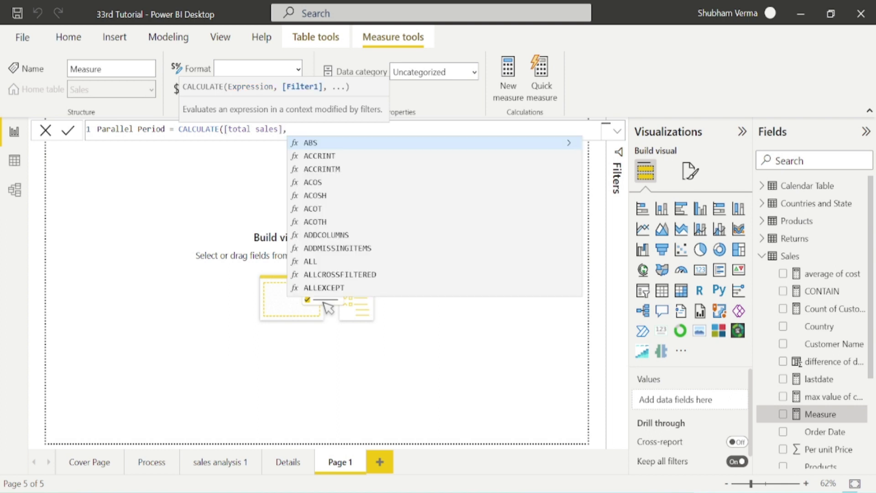
# Add PARALLELPERIOD as the CALCULATE filter, with 'Calendar Table'[Date] as its dates argument.
pyautogui.write('par')
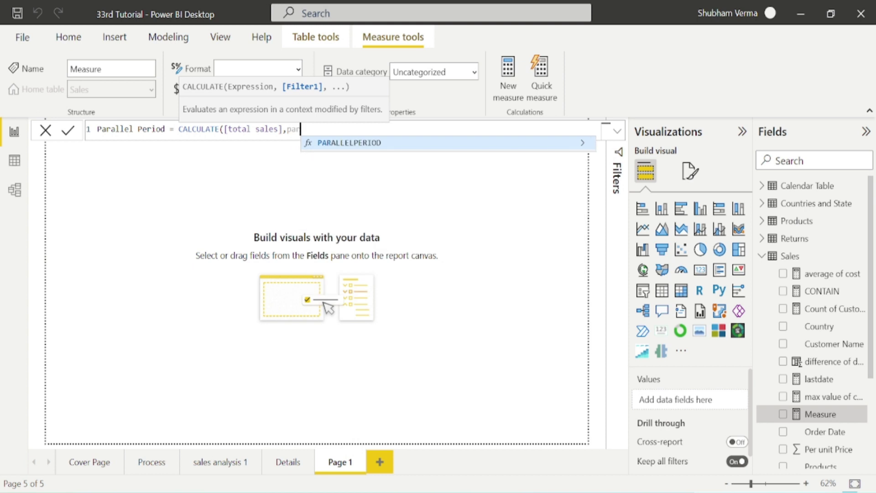
pyautogui.press('Tab')
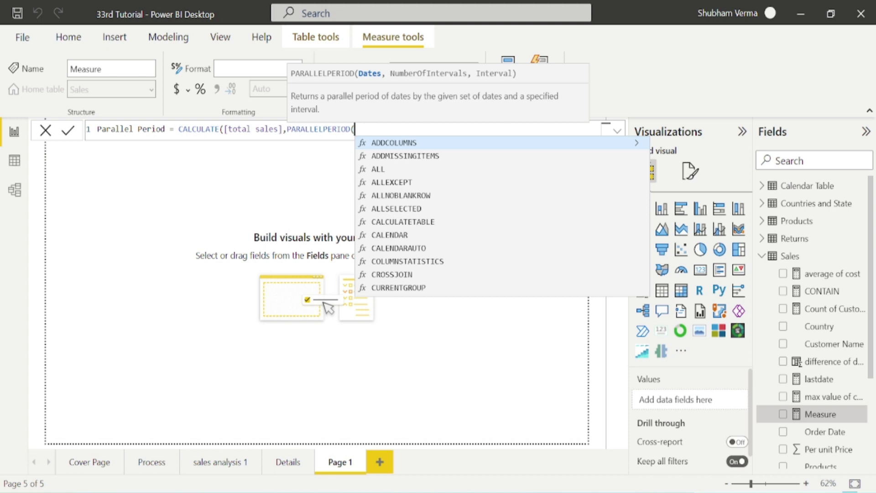
pyautogui.write('cal')
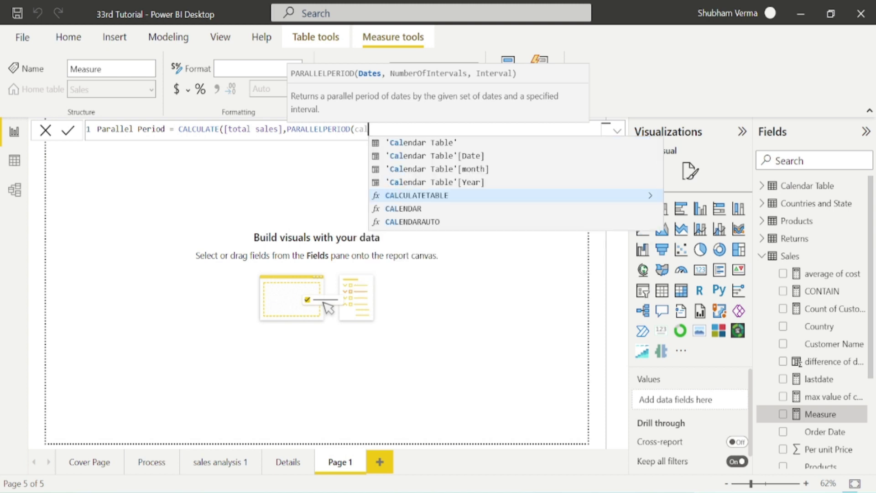
pyautogui.press('Up')
pyautogui.press('Up')
pyautogui.press('Up')
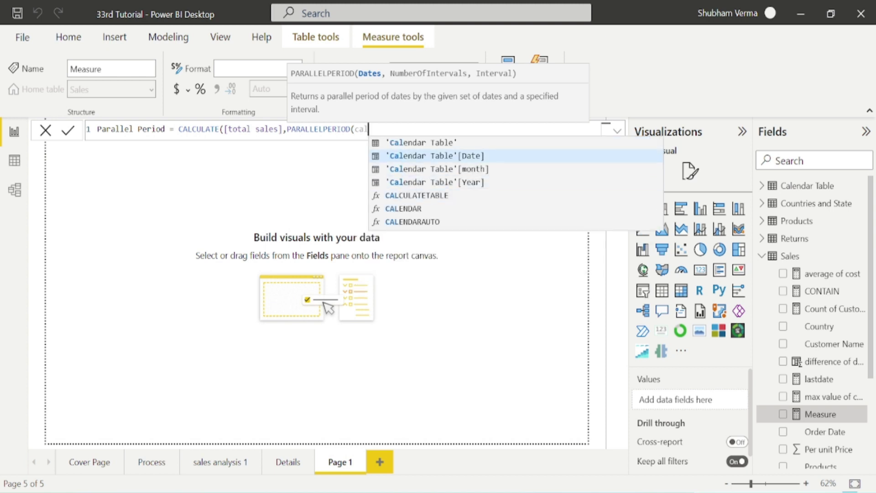
pyautogui.press('Tab')
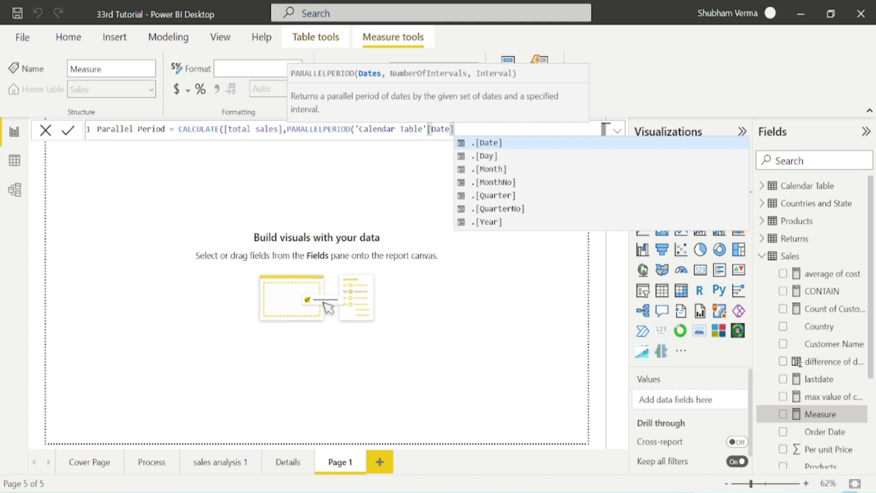
pyautogui.write(',')
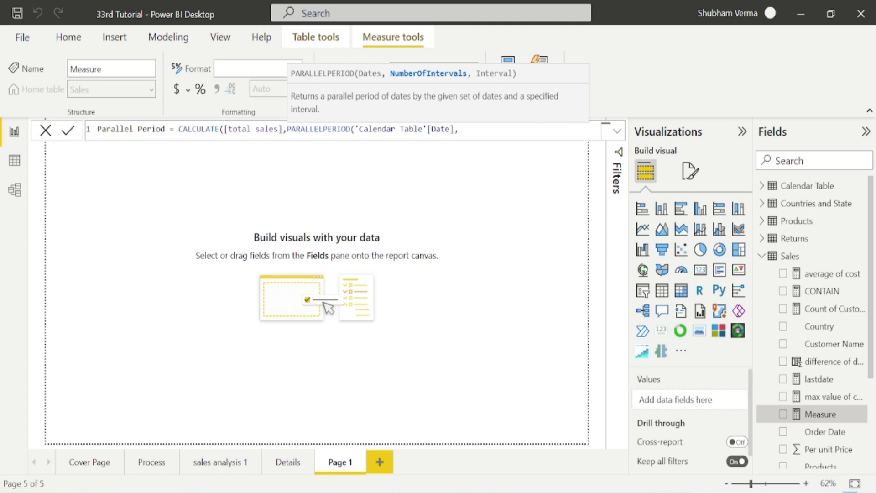
# Complete the PARALLELPERIOD arguments with -1 intervals and MONTH, close both functions and commit the measure.
pyautogui.write('-1,')
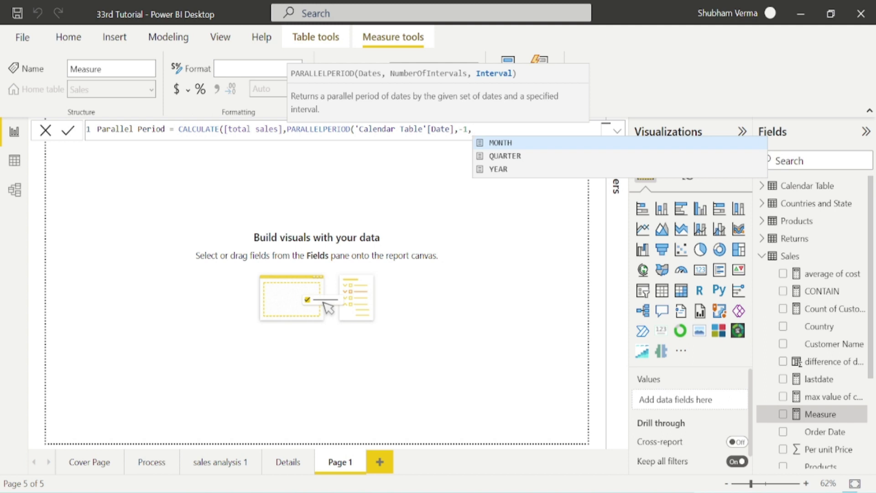
pyautogui.write('MONTH')
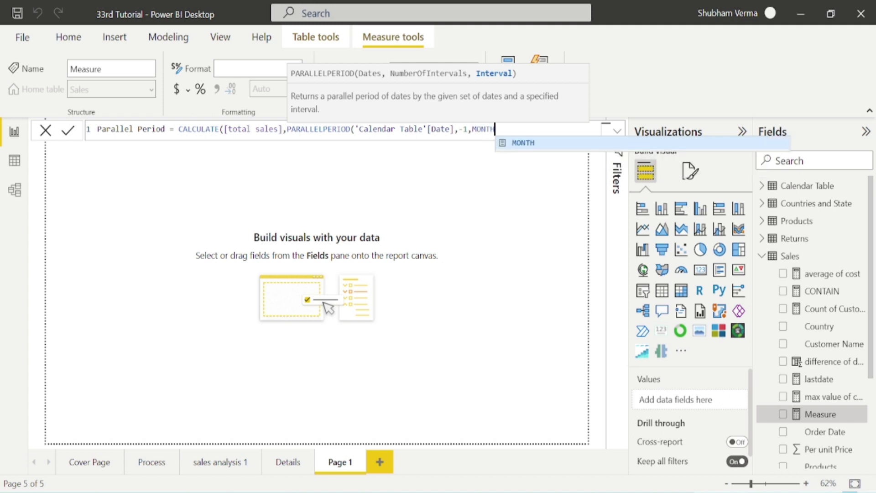
pyautogui.write('))')
pyautogui.press('Return')
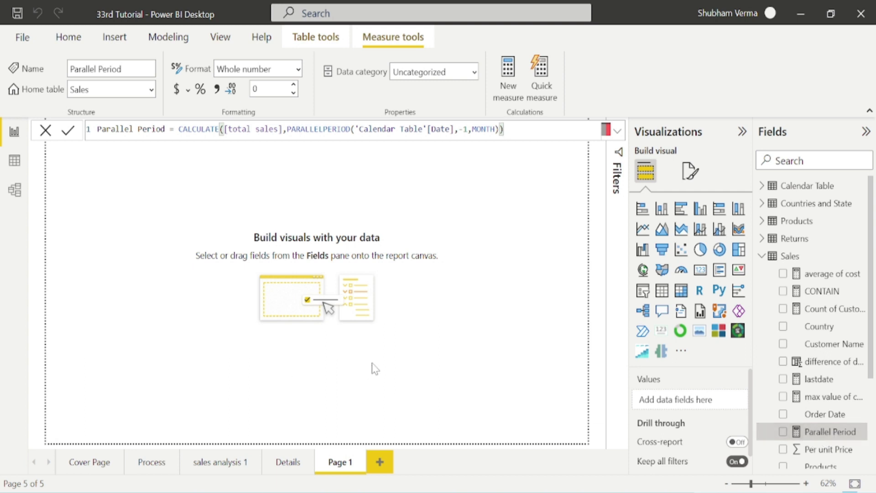
# Insert an enlarged table visual and fill it with Date from Calendar Table, keeping only the Month level.
pyautogui.click(661, 295)
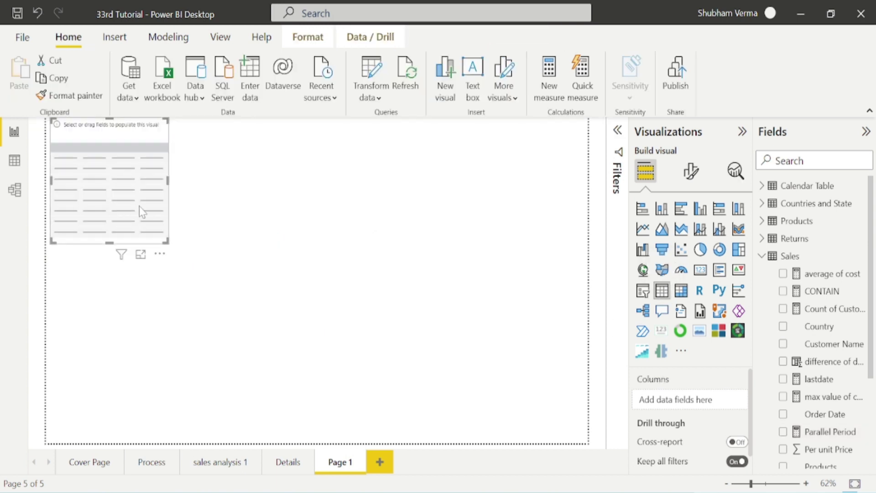
pyautogui.moveTo(232, 282); pyautogui.dragTo(329, 294)
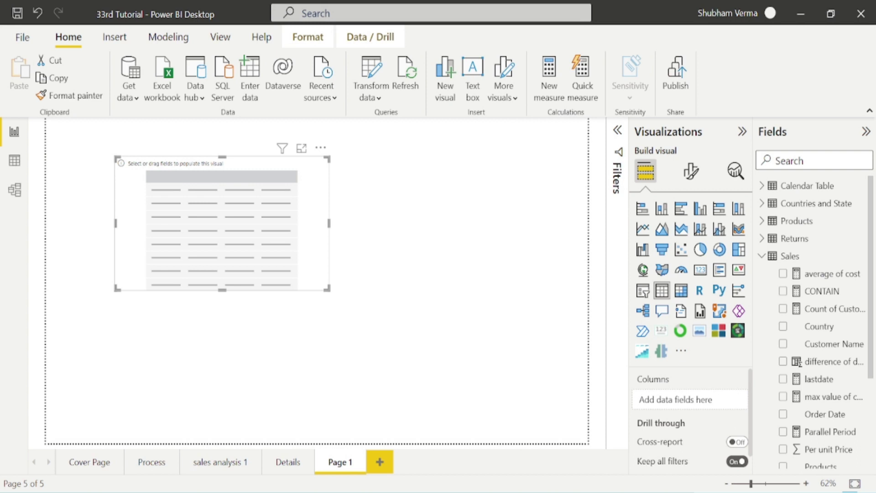
pyautogui.write('dat')
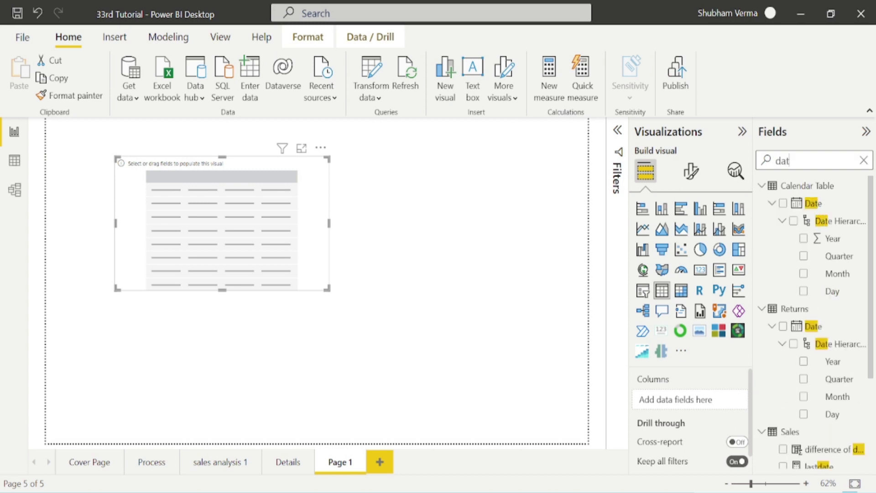
pyautogui.moveTo(817, 207); pyautogui.dragTo(696, 411)
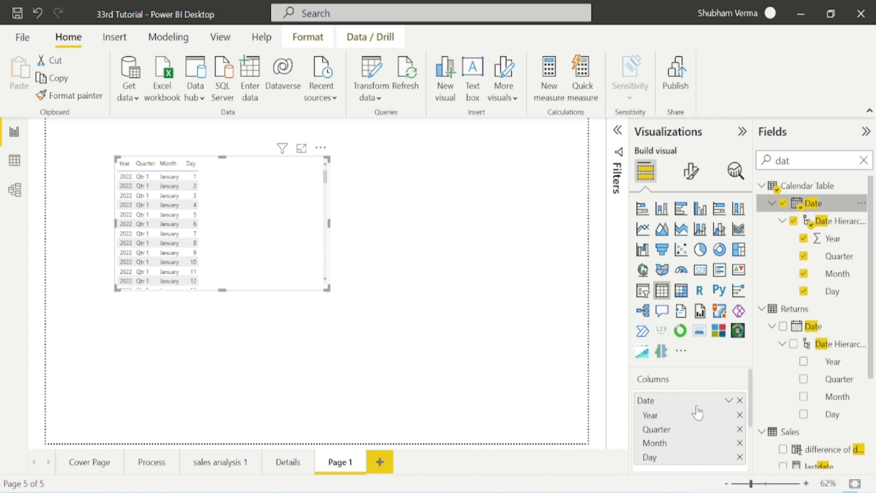
pyautogui.click(740, 414)
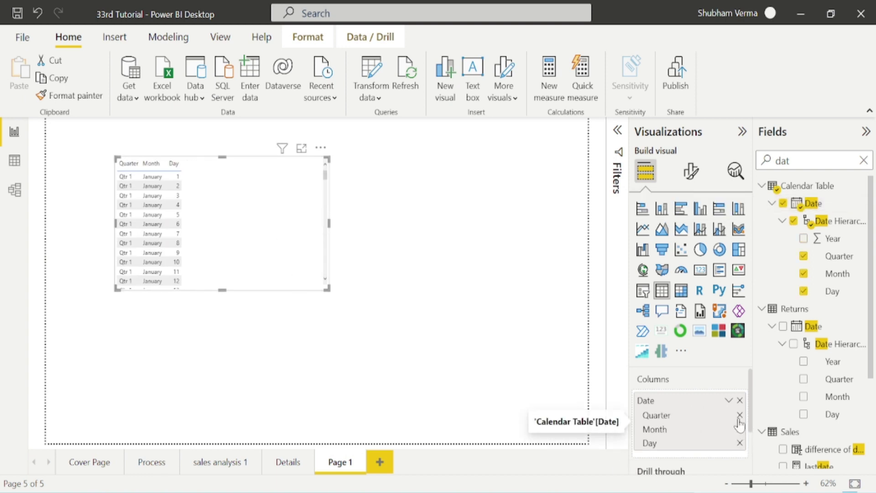
pyautogui.click(739, 414)
pyautogui.click(739, 429)
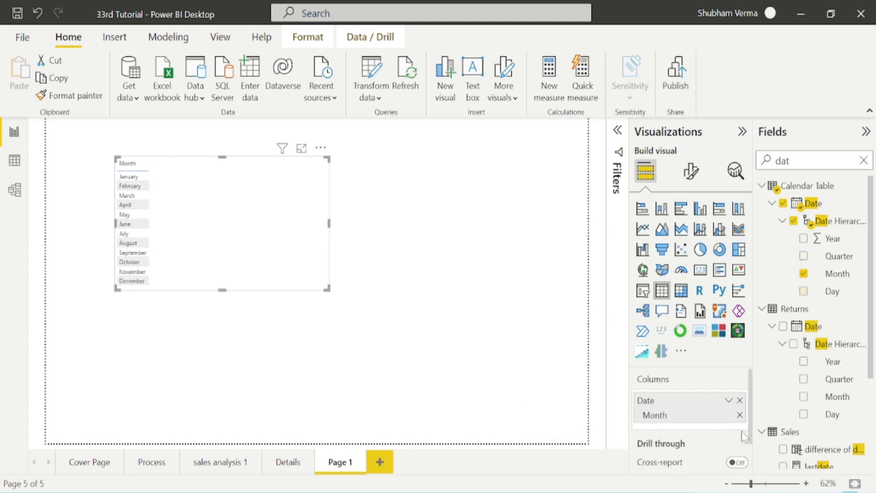
# Add the total sales and Parallel Period measures as columns of the month table.
pyautogui.click(863, 161)
pyautogui.write('sal')
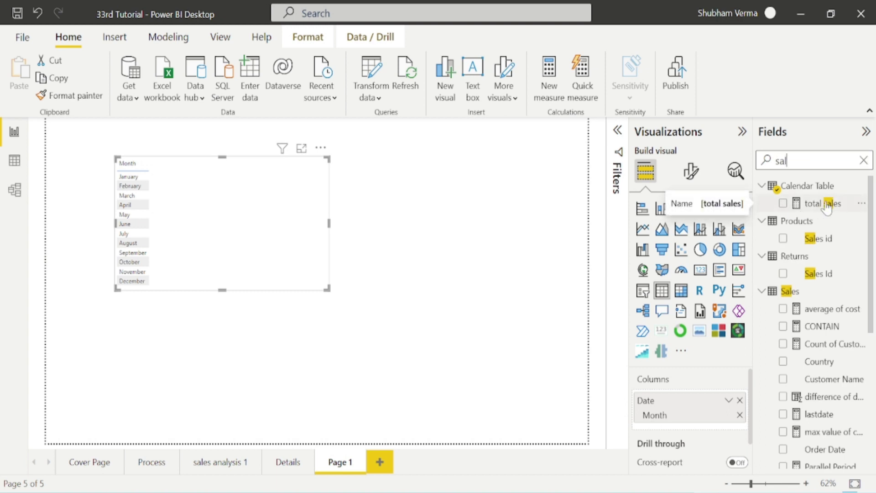
pyautogui.moveTo(826, 207); pyautogui.dragTo(227, 179)
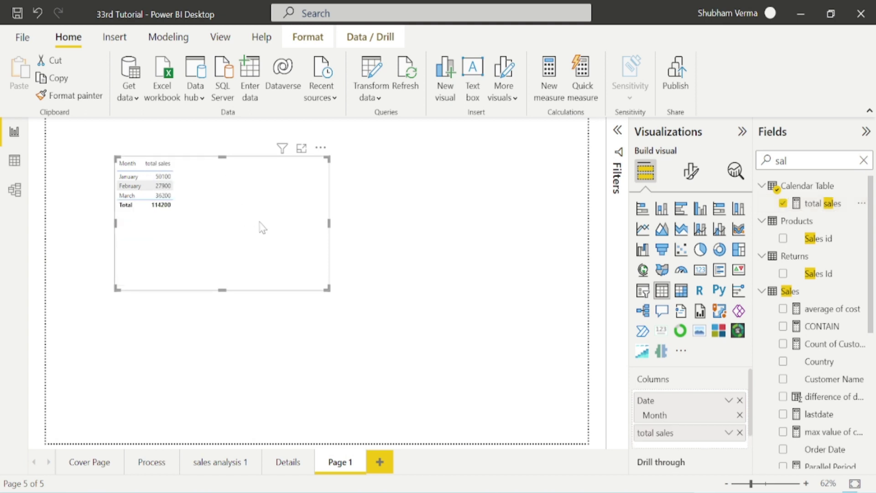
pyautogui.press('BackSpace')
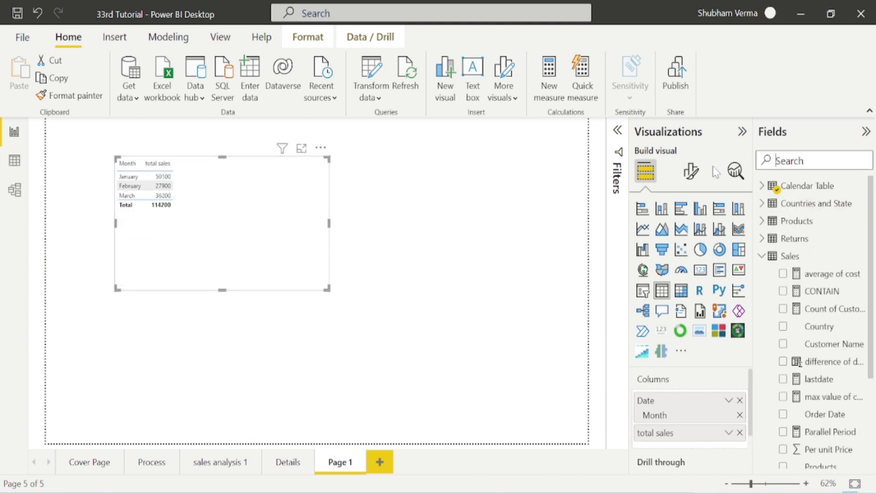
pyautogui.write('par')
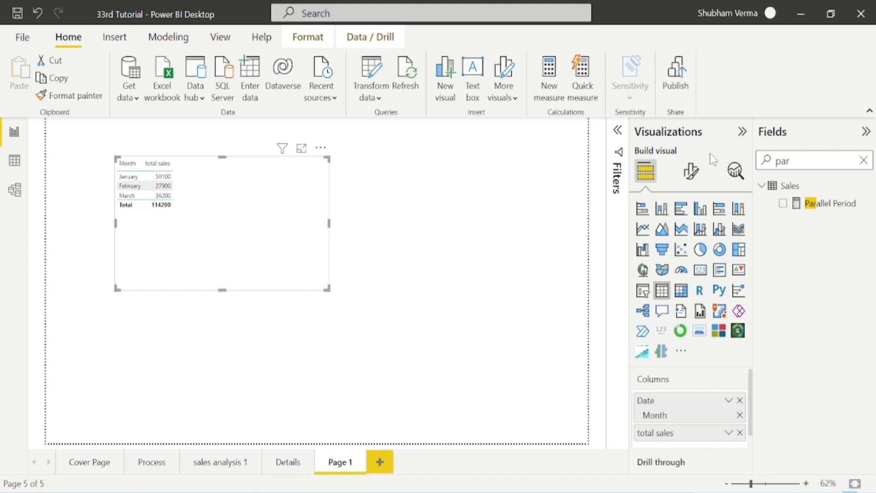
pyautogui.moveTo(821, 203); pyautogui.dragTo(228, 180)
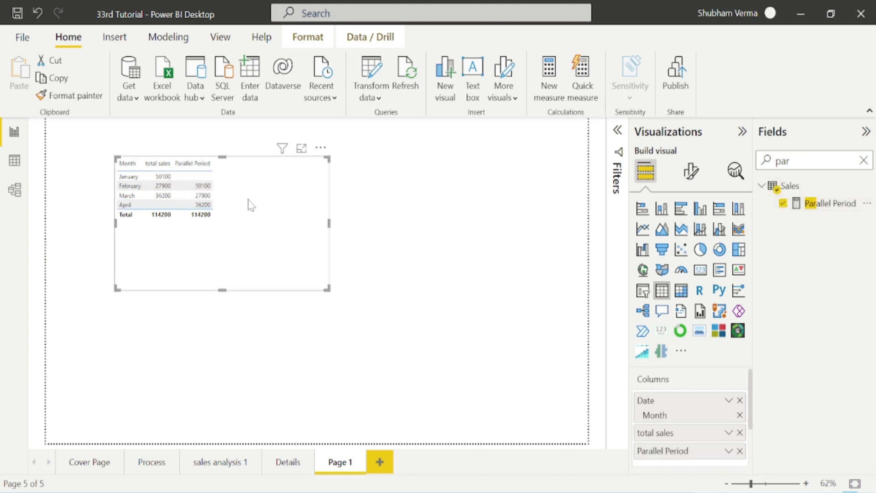
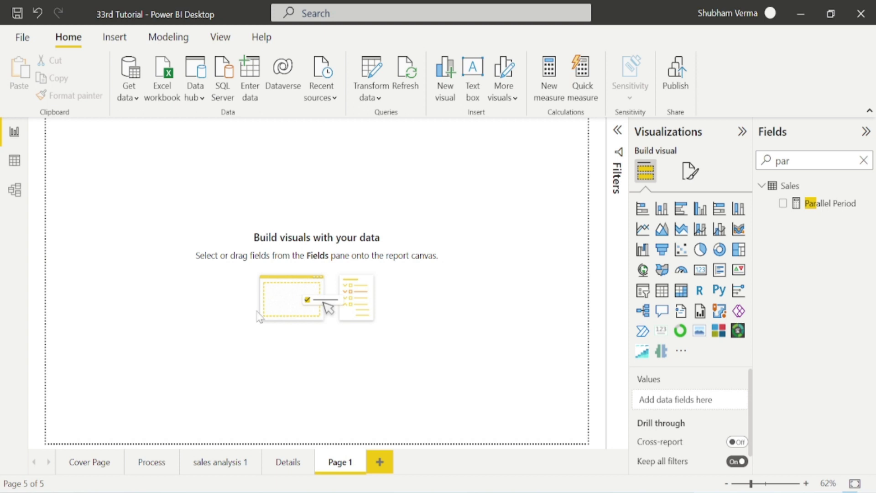
# Insert a clustered column chart in the lower part of the report page and stretch it across the page width.
pyautogui.click(700, 209)
pyautogui.moveTo(131, 207); pyautogui.dragTo(138, 357)
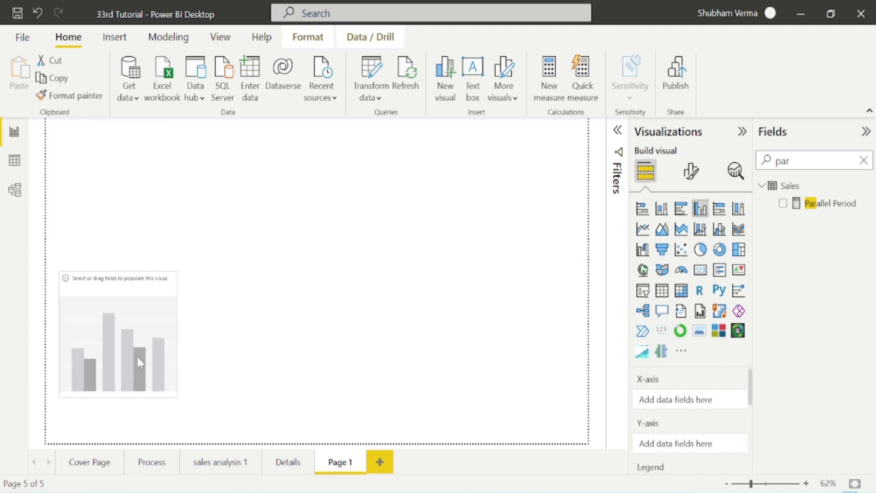
pyautogui.moveTo(173, 399); pyautogui.dragTo(580, 432)
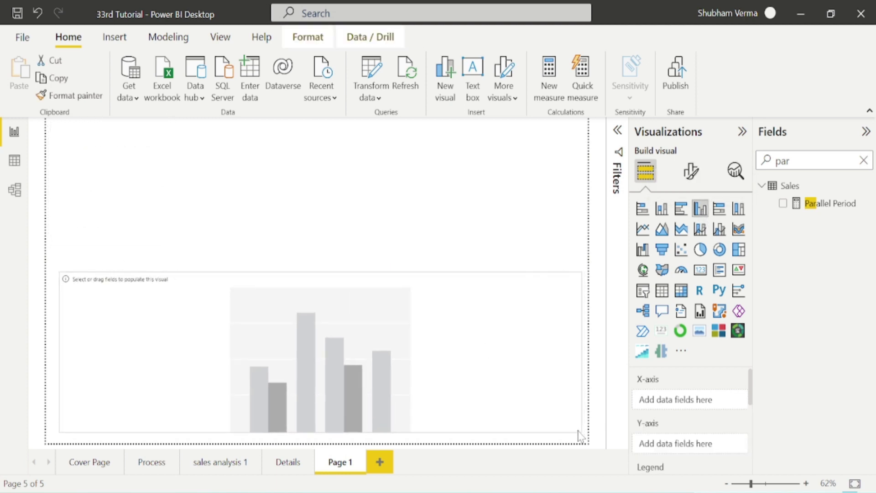
# Put Date from Calendar Table on the column chart's X-axis, keeping only the Month level.
pyautogui.click(863, 160)
pyautogui.click(761, 185)
pyautogui.moveTo(811, 203); pyautogui.dragTo(336, 363)
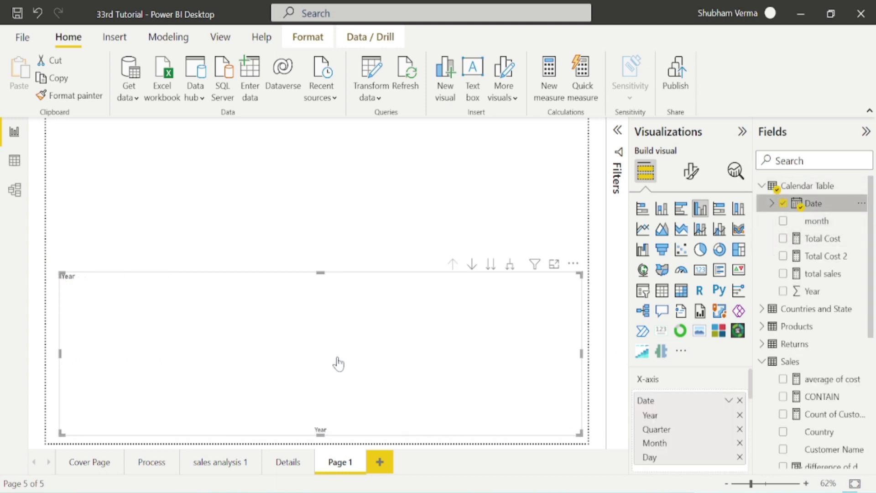
pyautogui.click(739, 416)
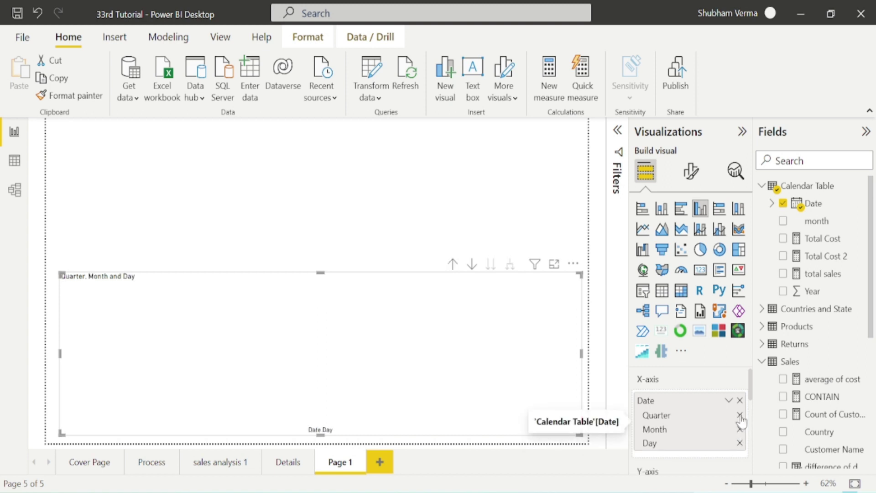
pyautogui.click(739, 414)
pyautogui.click(739, 429)
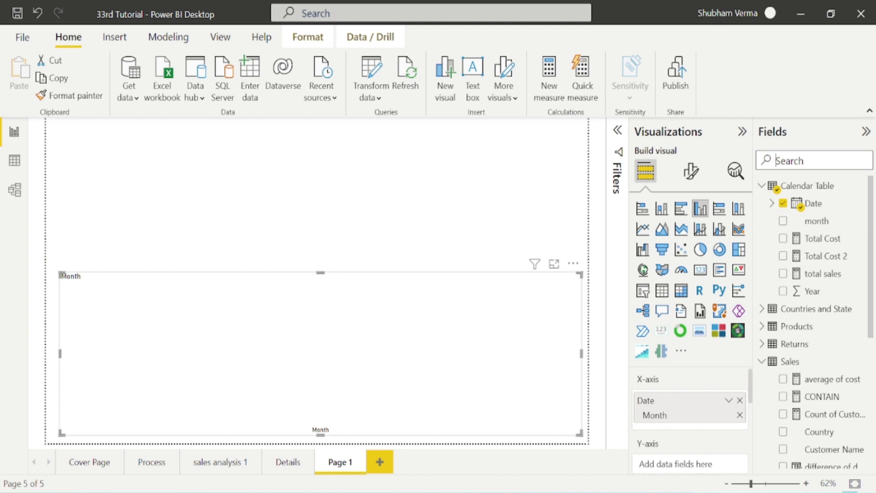
# Add the total sales and Parallel Period measures to the monthly column chart's Y-axis.
pyautogui.click(775, 161)
pyautogui.write('sale')
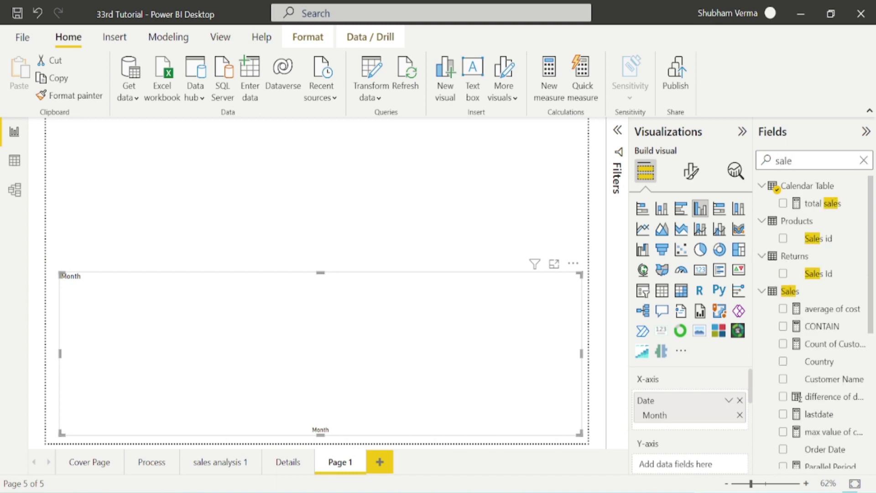
pyautogui.moveTo(821, 203); pyautogui.dragTo(352, 323)
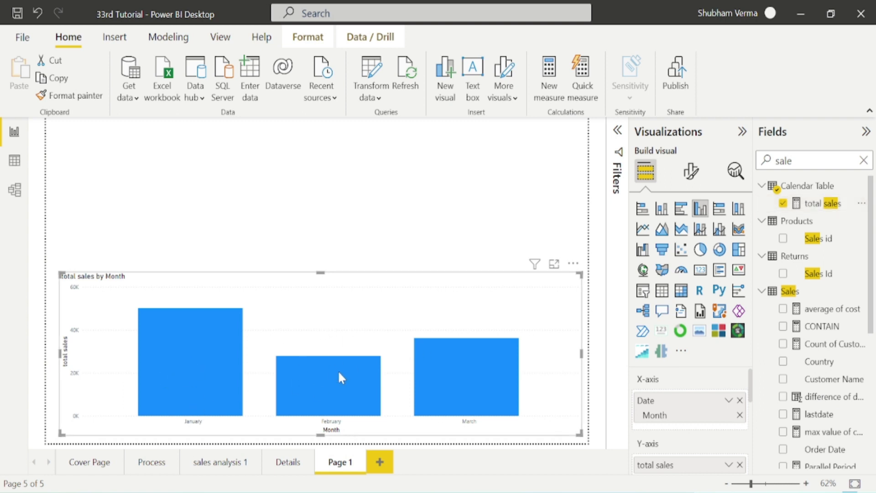
pyautogui.tripleClick(803, 160)
pyautogui.write('paral')
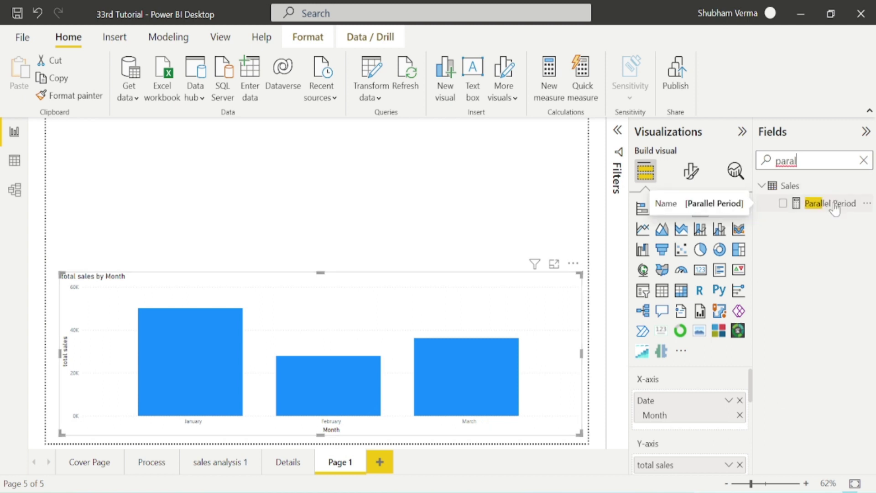
pyautogui.moveTo(834, 208); pyautogui.dragTo(407, 317)
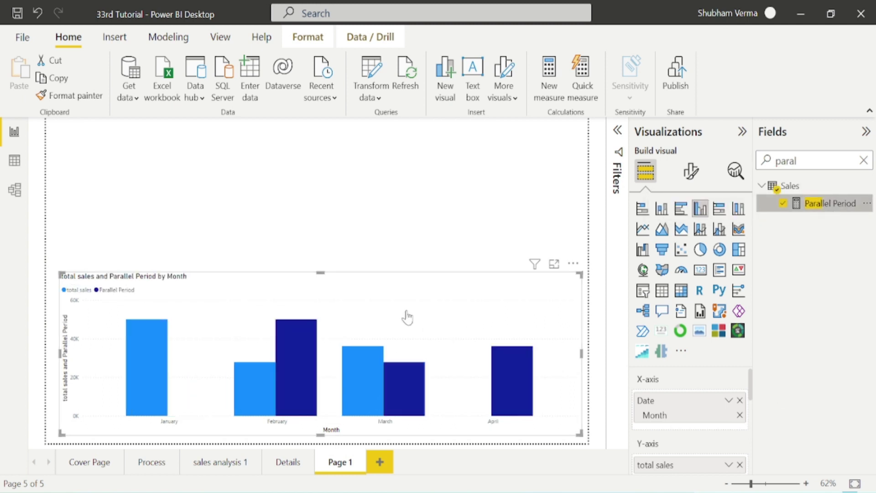
# Turn on data labels for the monthly column chart and return to its field settings.
pyautogui.click(691, 171)
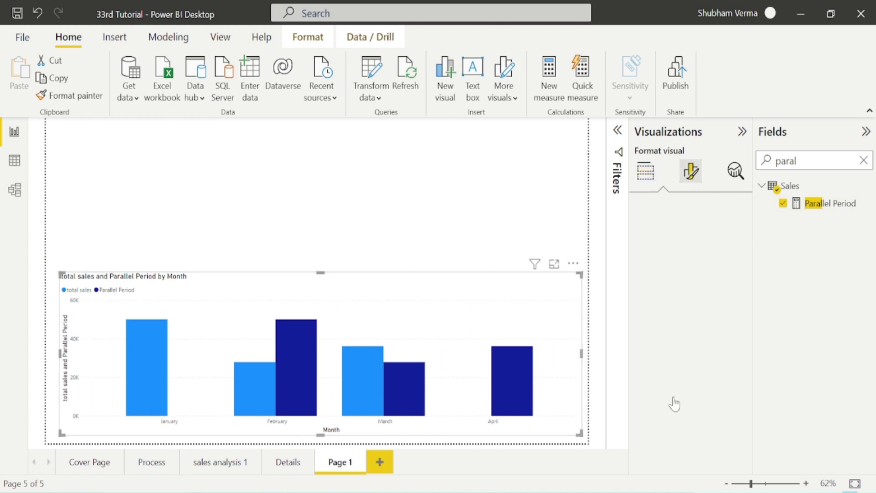
pyautogui.scroll(-3, 674, 420)
pyautogui.click(735, 429)
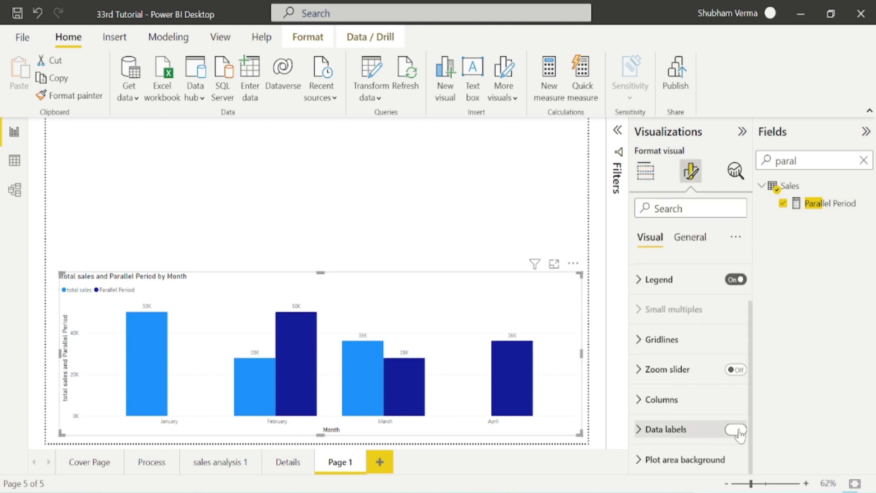
pyautogui.click(645, 171)
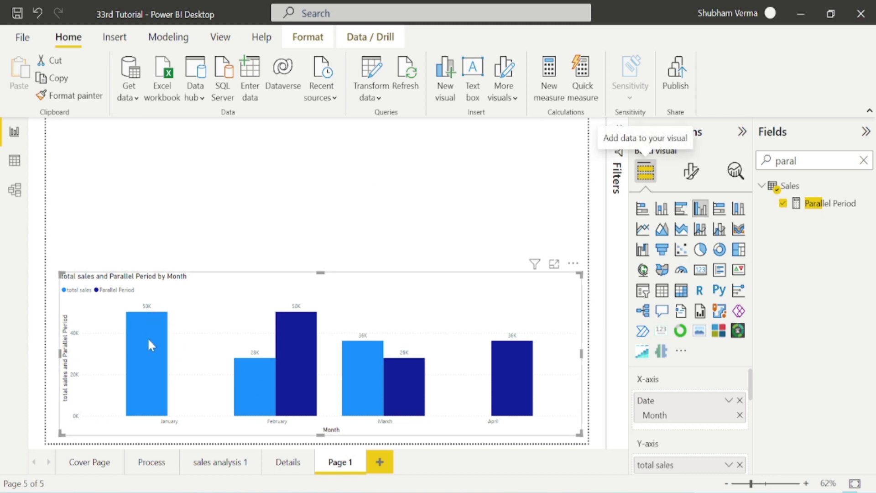
# Copy the complete DAX formula of the Parallel Period measure.
pyautogui.moveTo(255, 365)
pyautogui.moveTo(292, 341)
pyautogui.moveTo(298, 371)
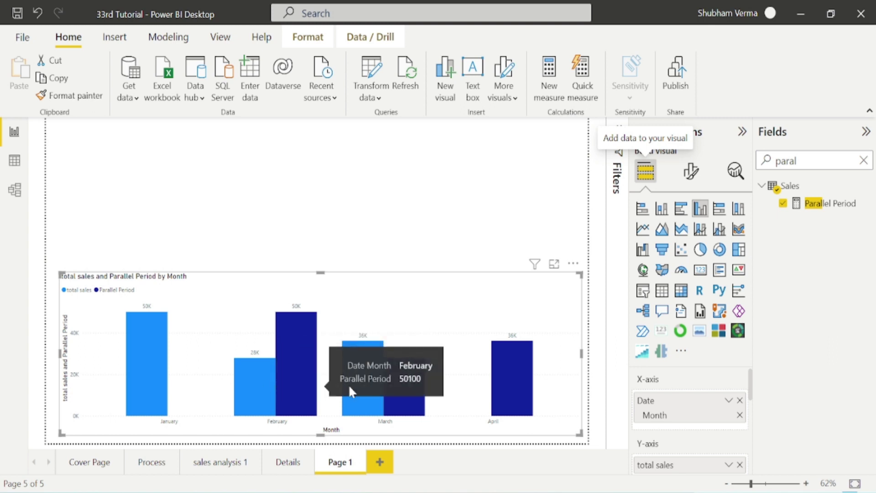
pyautogui.moveTo(395, 386)
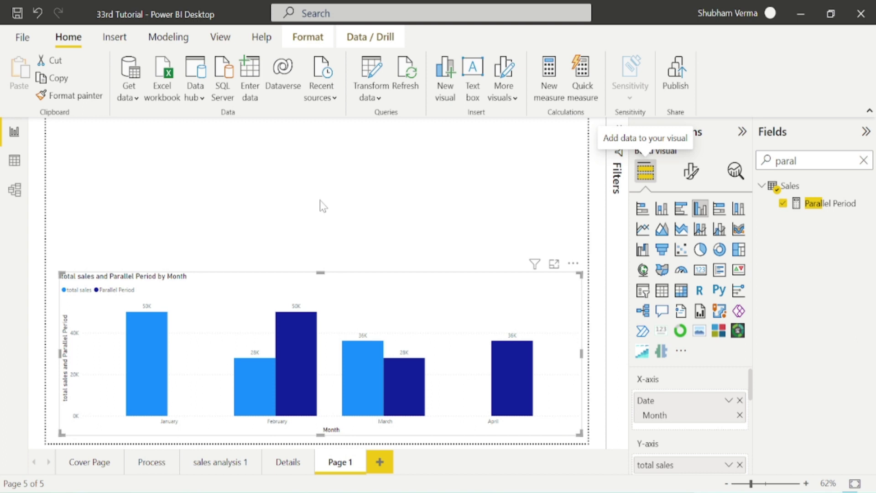
pyautogui.click(838, 200)
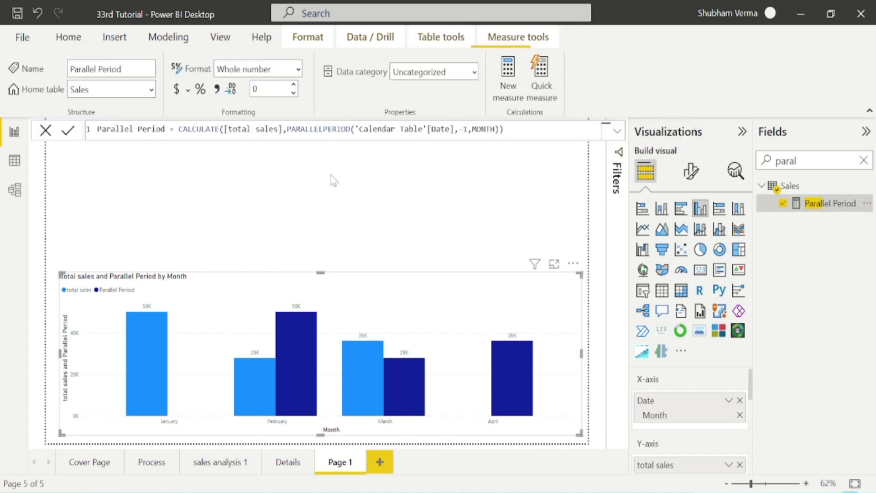
pyautogui.hotkey('ctrl', 'a')
pyautogui.hotkey('ctrl', 'c')
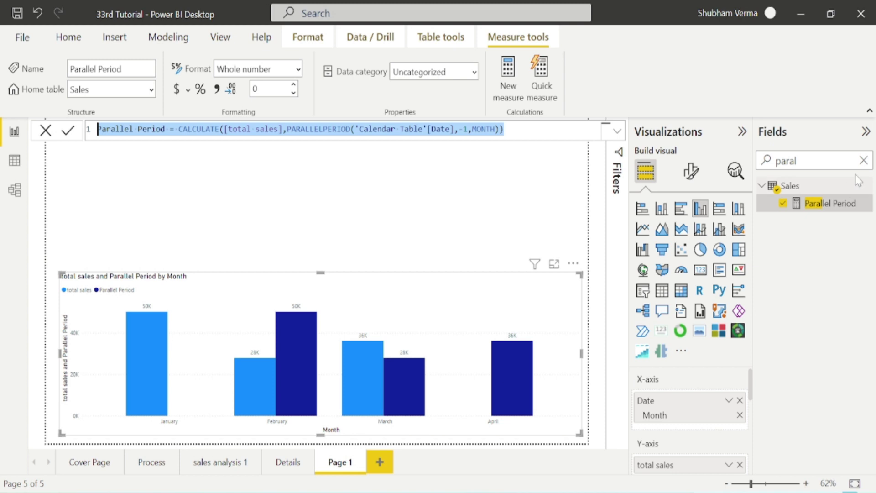
# Create a new measure in the Sales table and paste the copied Parallel Period formula into it.
pyautogui.click(862, 160)
pyautogui.click(762, 186)
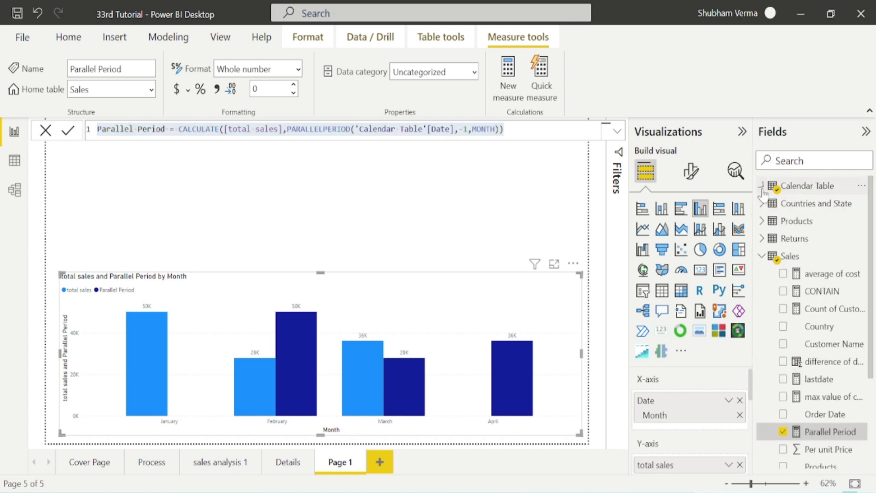
pyautogui.click(769, 258)
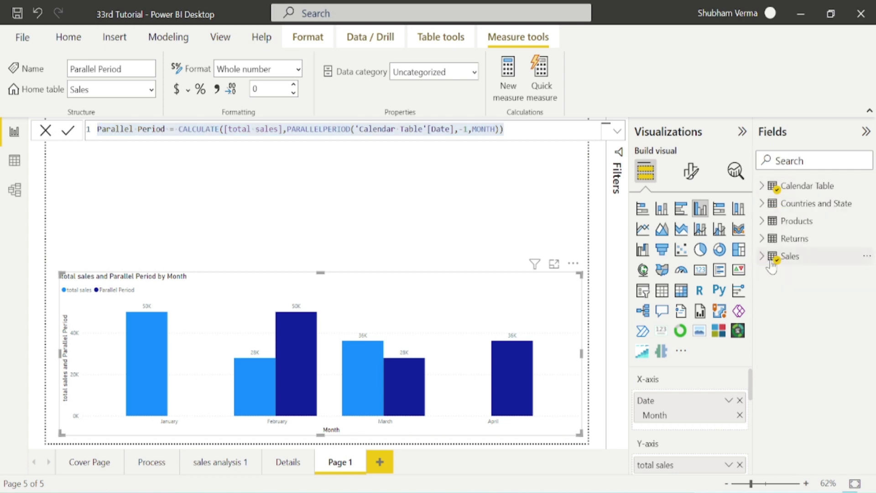
pyautogui.click(866, 255)
pyautogui.click(781, 5)
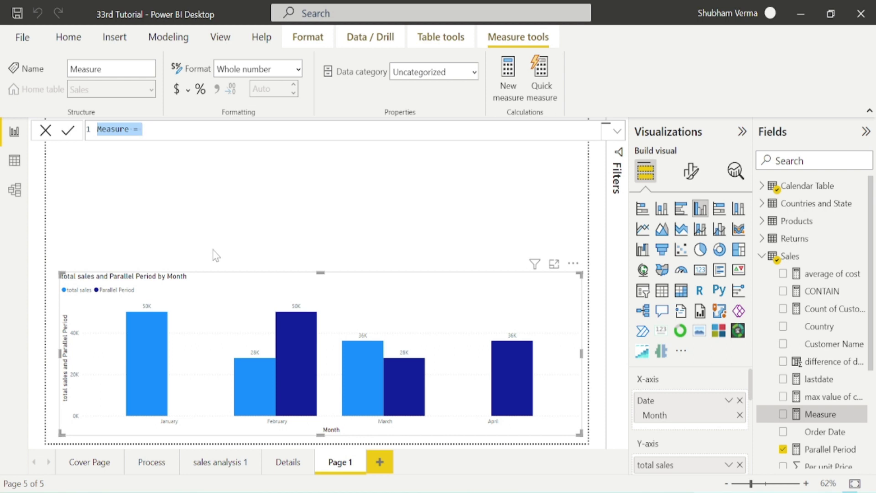
pyautogui.hotkey('ctrl', 'v')
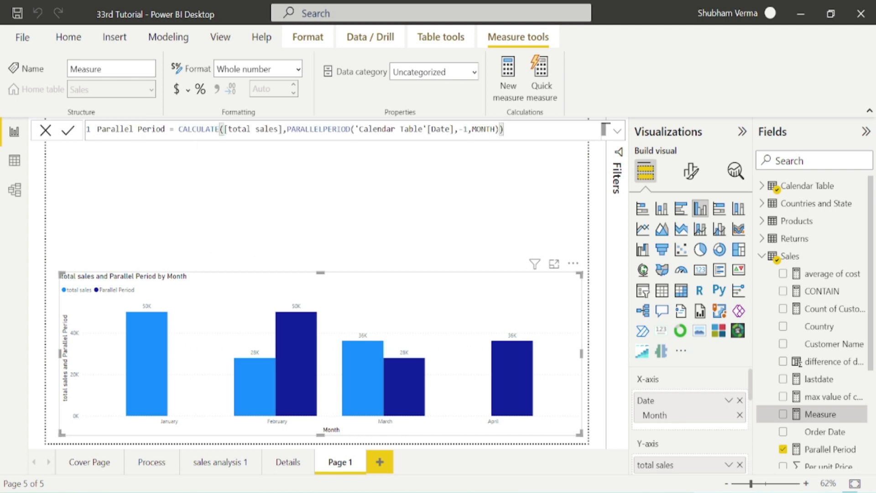
# Rename the pasted measure Quarter, change its PARALLELPERIOD interval from MONTH to QUARTER, and commit the formula.
pyautogui.moveTo(166, 130); pyautogui.dragTo(15, 130)
pyautogui.press('BackSpace')
pyautogui.write('Quarter')
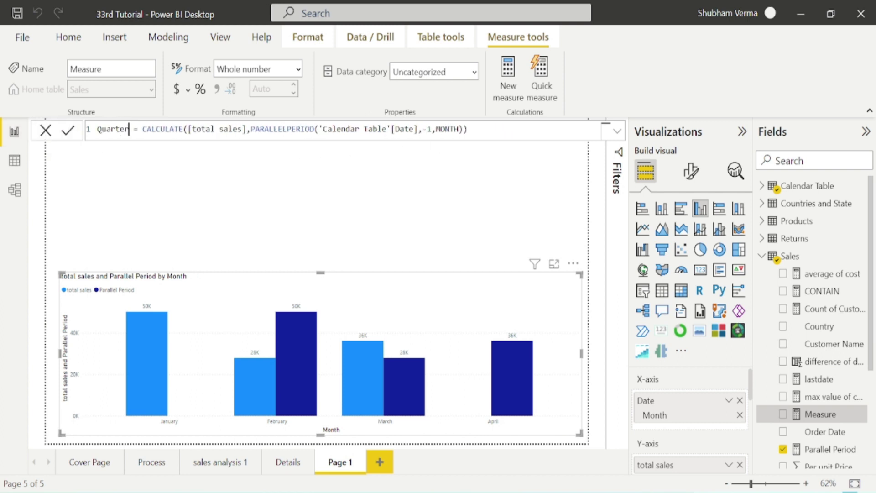
pyautogui.doubleClick(448, 129)
pyautogui.press('BackSpace')
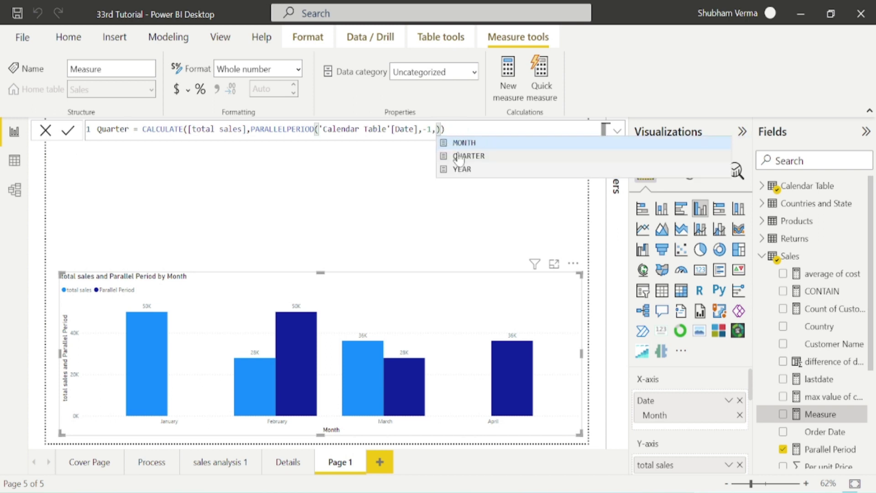
pyautogui.click(467, 156)
pyautogui.click(477, 129)
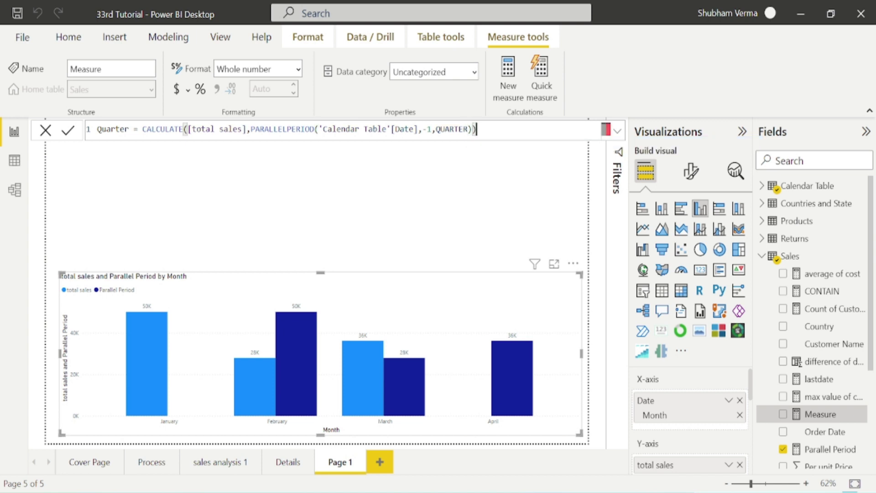
pyautogui.press('Return')
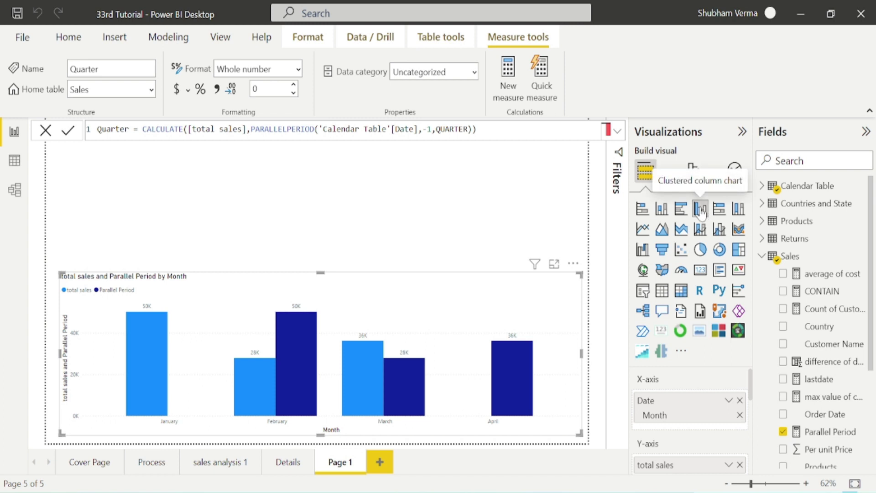
# Insert a second clustered column chart above the monthly chart and shorten it so the two do not overlap.
pyautogui.click(501, 197)
pyautogui.click(701, 209)
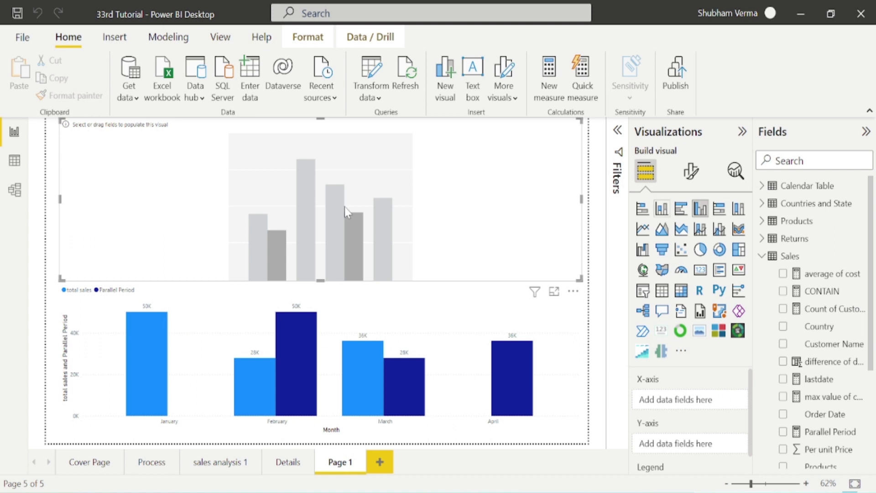
pyautogui.moveTo(580, 278); pyautogui.dragTo(580, 258)
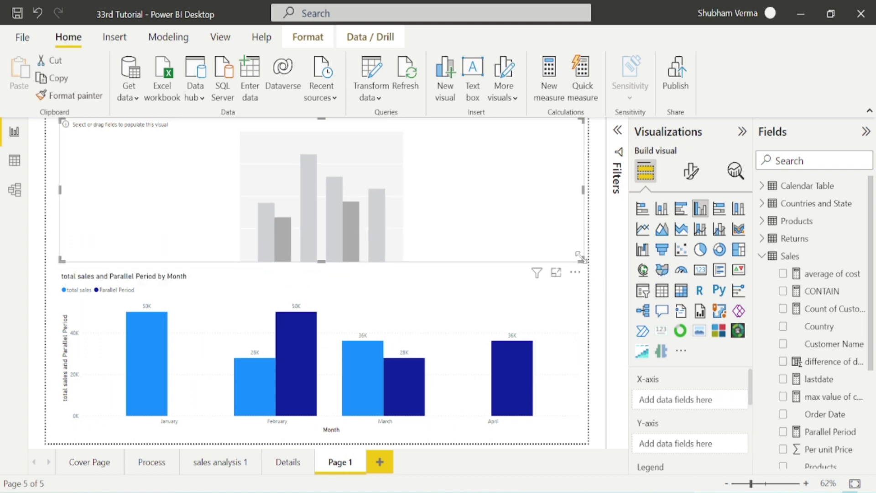
# Put Date from Calendar Table on the upper chart's X-axis, keeping only the Quarter level.
pyautogui.click(761, 186)
pyautogui.moveTo(816, 206); pyautogui.dragTo(690, 406)
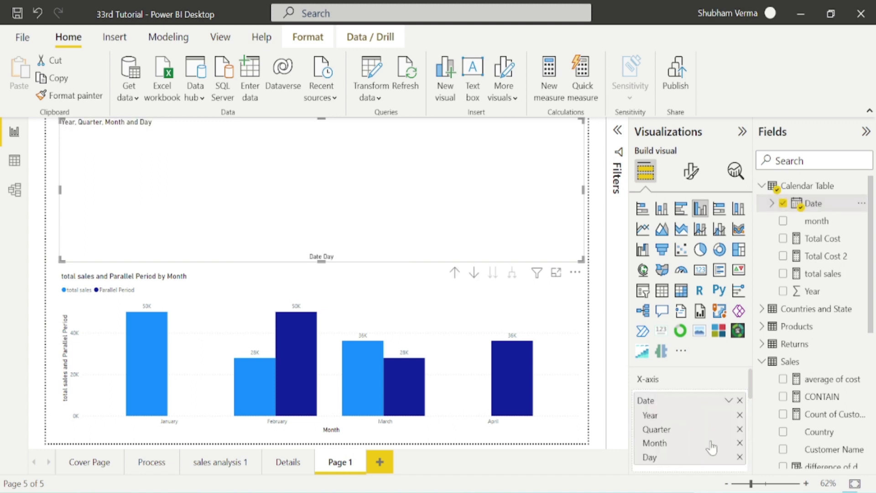
pyautogui.click(739, 444)
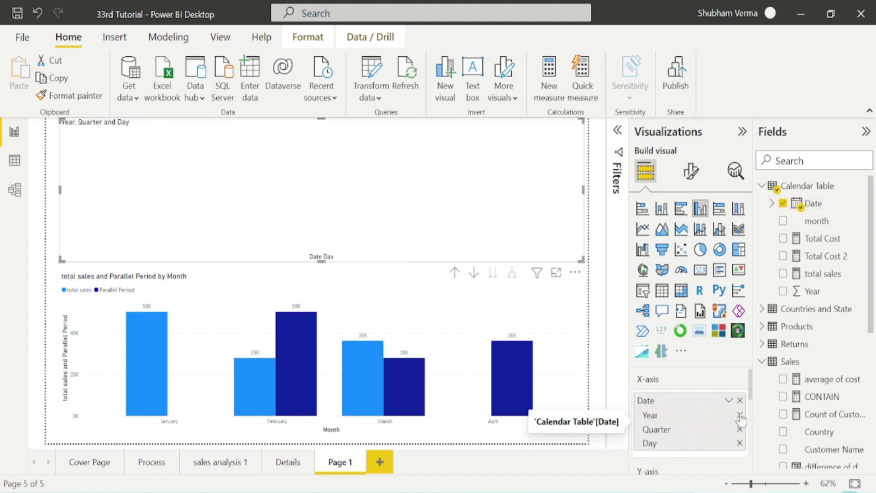
pyautogui.click(740, 415)
pyautogui.click(739, 430)
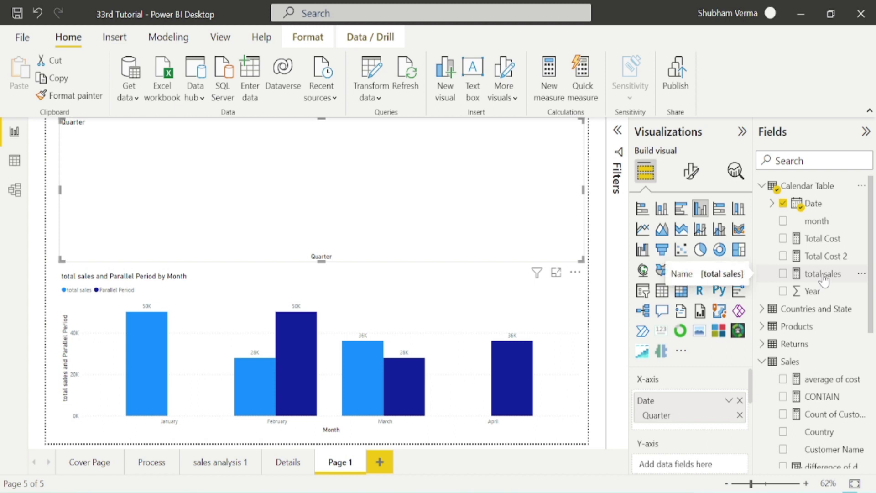
# Add the total sales measure and the Sales table's Quarter measure to the upper chart's Y-axis.
pyautogui.moveTo(823, 280); pyautogui.dragTo(329, 166)
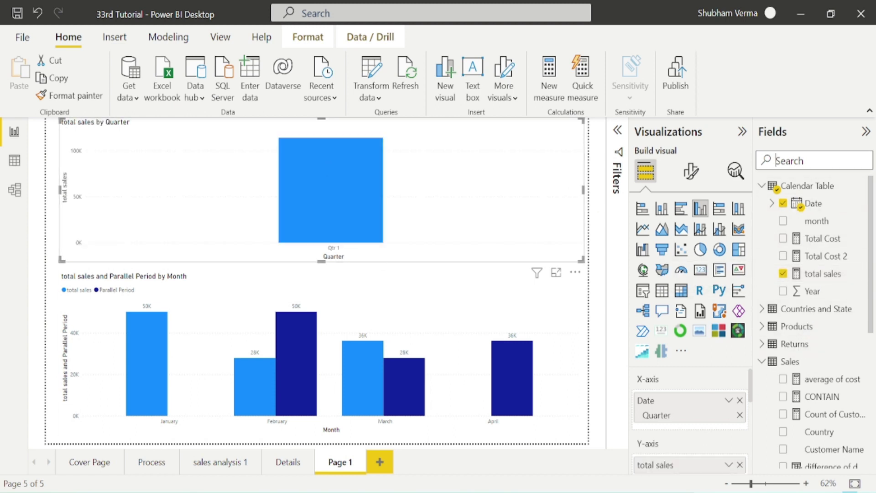
pyautogui.write('qua')
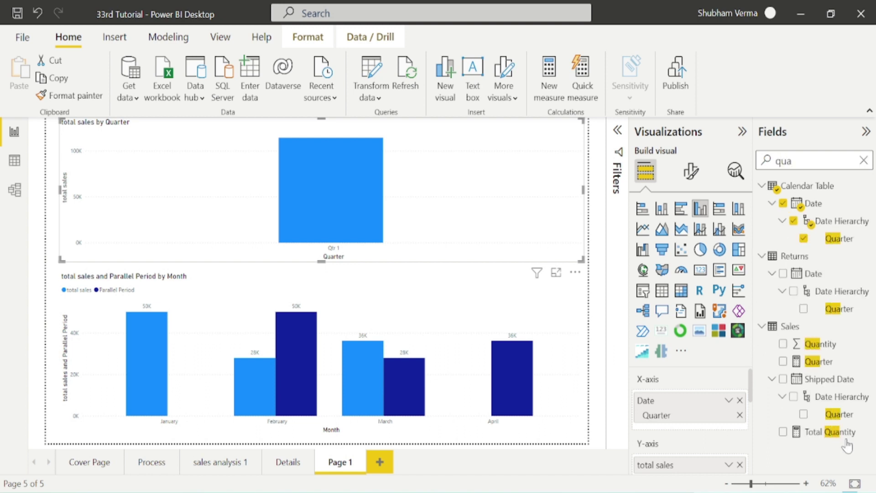
pyautogui.moveTo(821, 363); pyautogui.dragTo(430, 209)
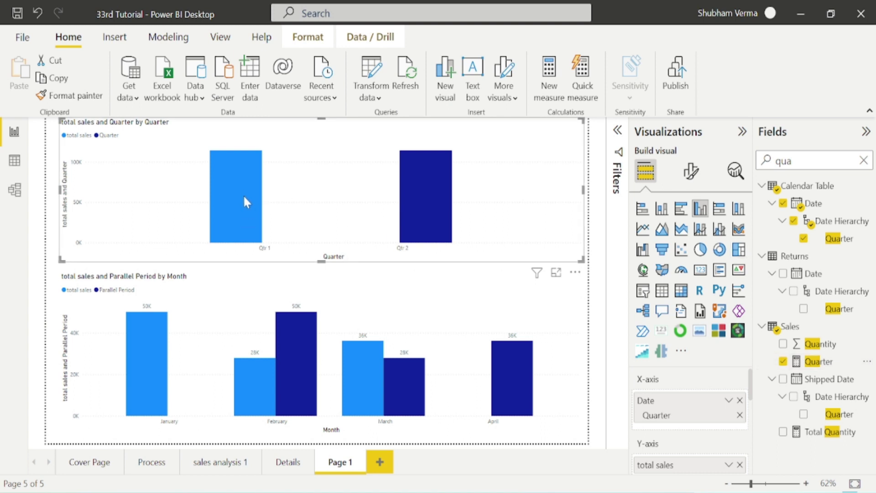
# Turn on data labels for the quarterly column chart and return to its field settings.
pyautogui.click(690, 175)
pyautogui.scroll(-2, 734, 346)
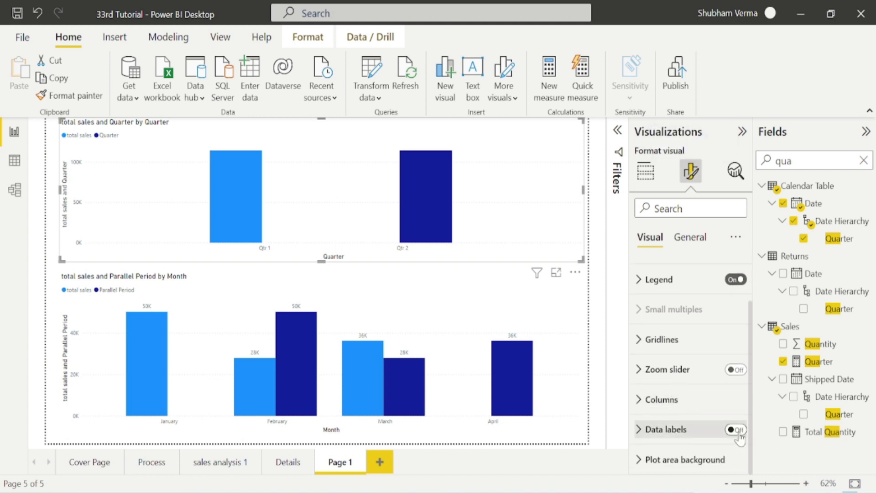
pyautogui.click(738, 430)
pyautogui.click(646, 174)
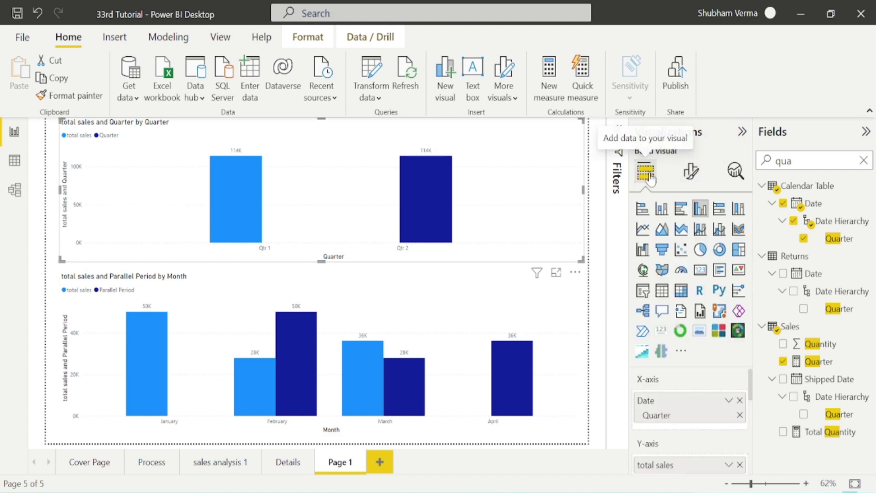
# Check which Order Date values the Sales table contains, then return to the report page.
pyautogui.click(14, 160)
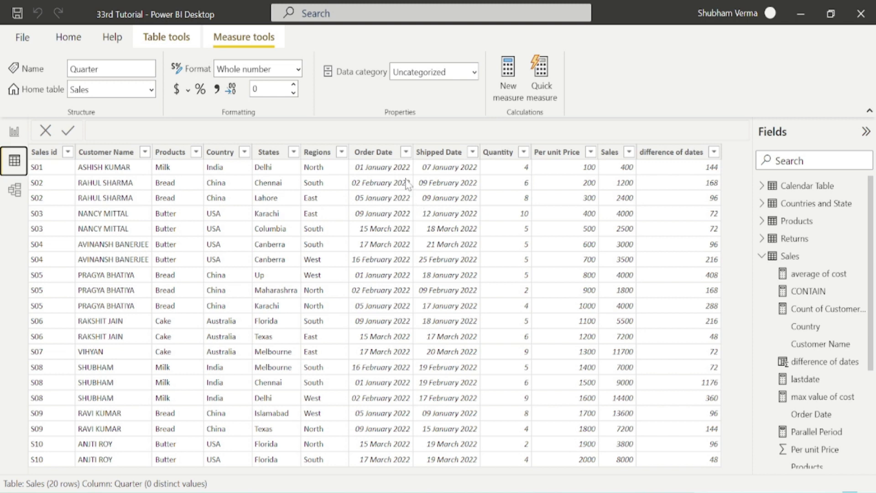
pyautogui.click(405, 153)
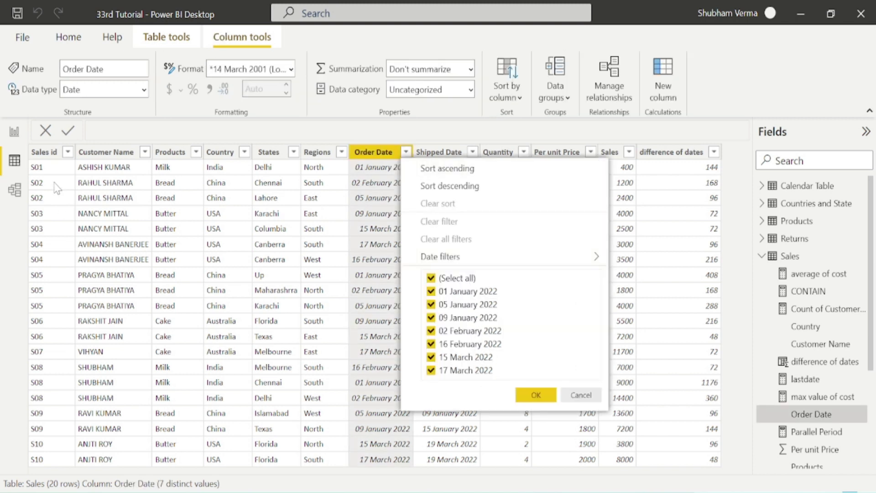
pyautogui.click(14, 133)
pyautogui.click(14, 132)
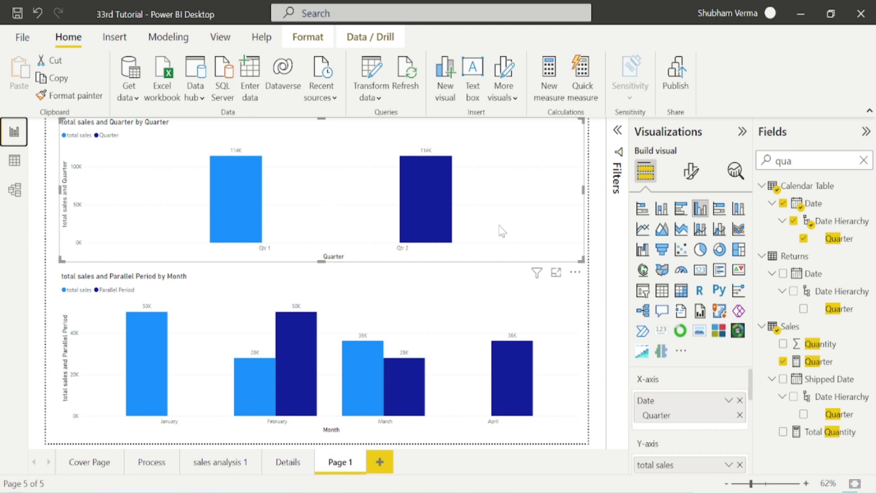
# Rename the report page Page 1 as "comparison".
pyautogui.doubleClick(340, 461)
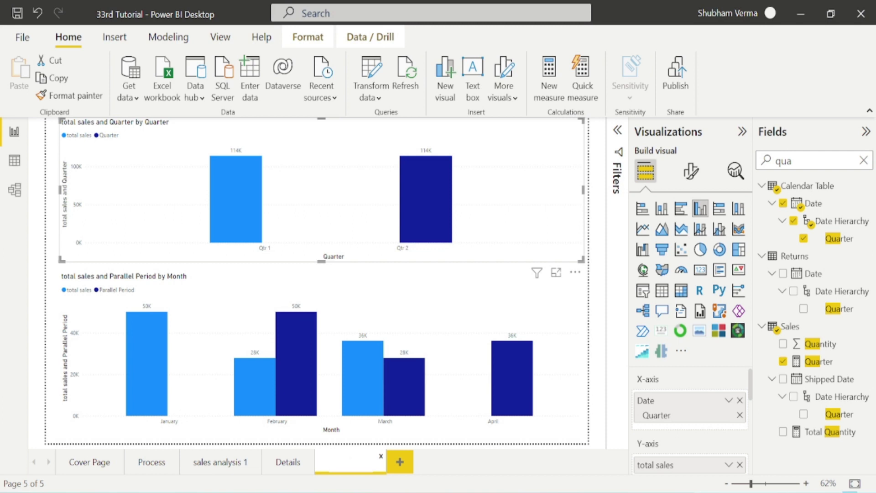
pyautogui.write('comparison')
pyautogui.press('Return')
pyautogui.click(93, 463)
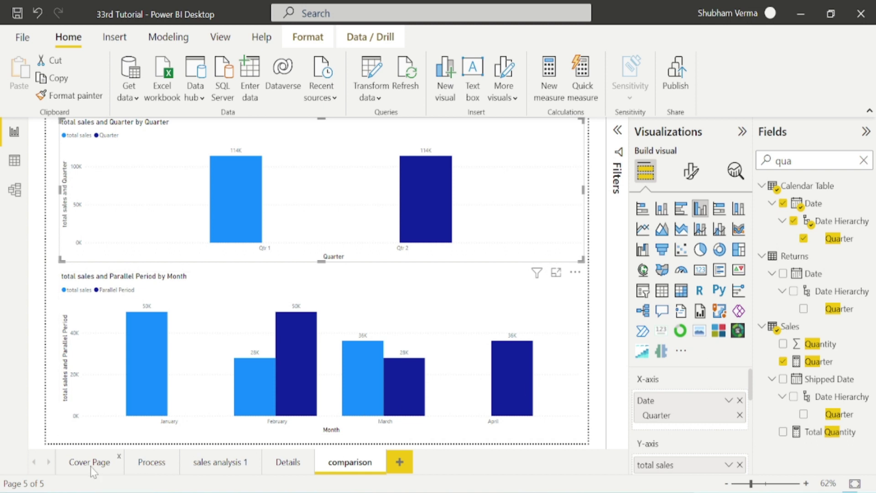